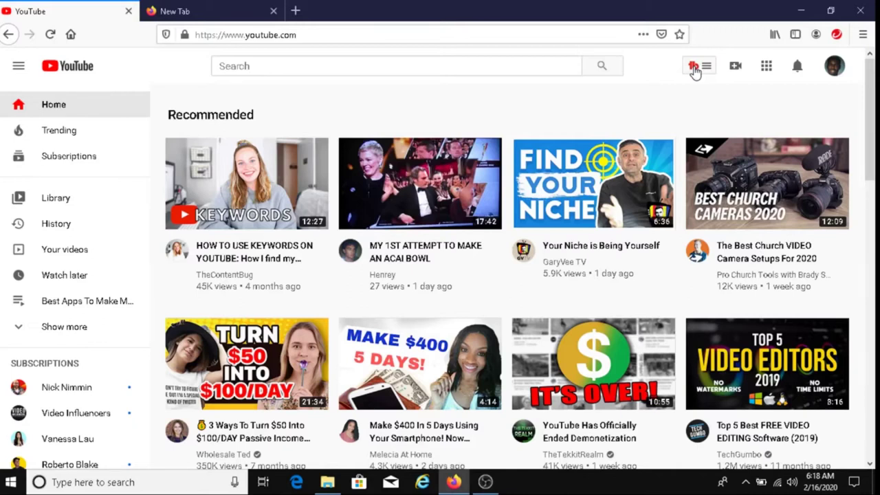
# - Start a new optimization in TubeBuddy's SEO Studio with the target keyword "make money selling photos"
pyautogui.click(695, 68)
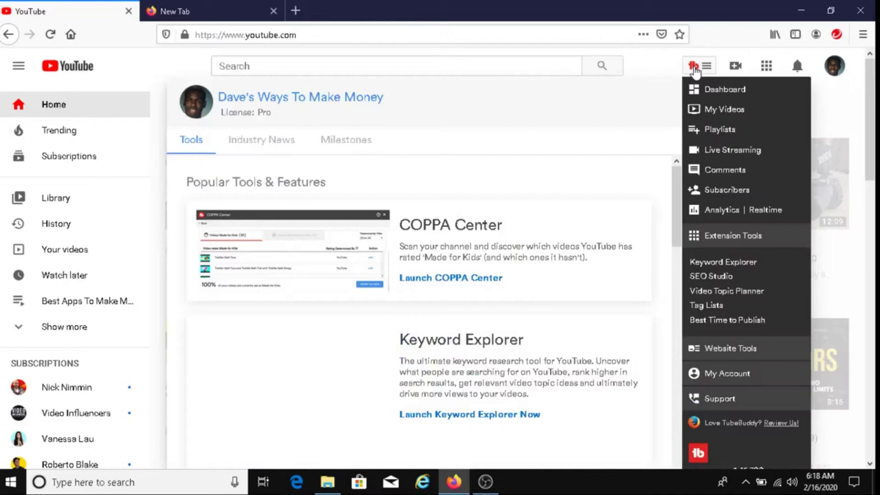
pyautogui.click(711, 277)
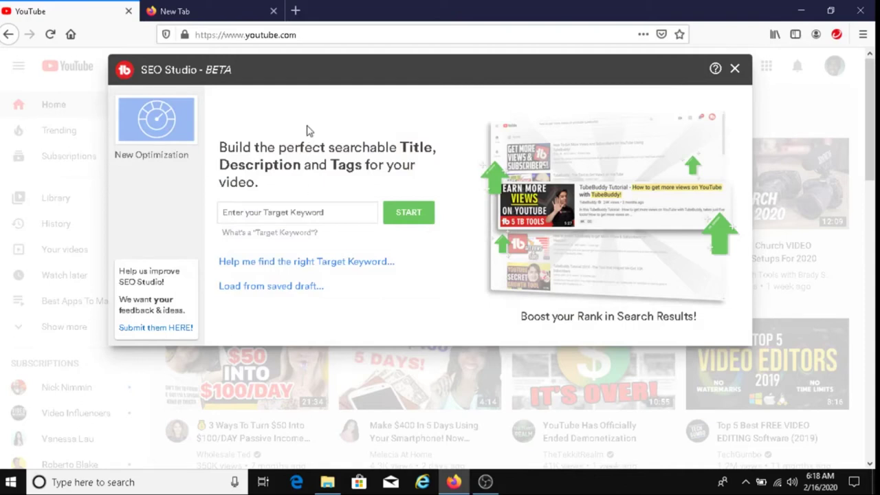
pyautogui.write('make ')
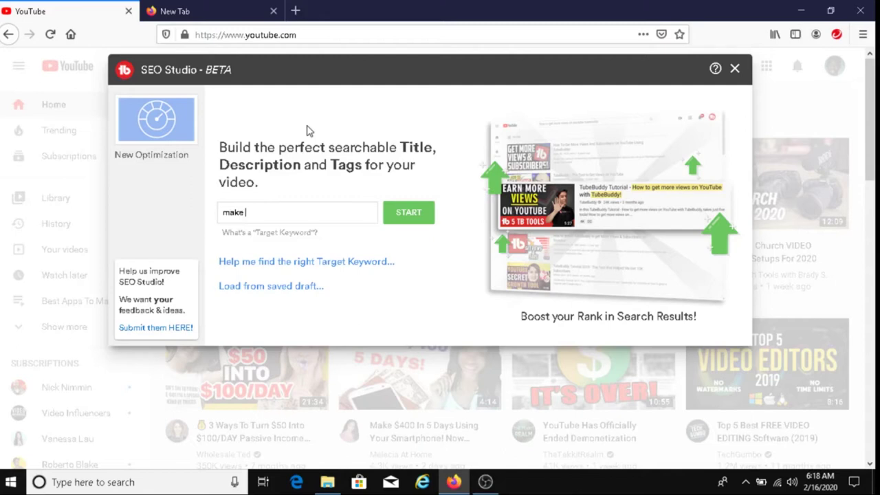
pyautogui.write('money selling photos')
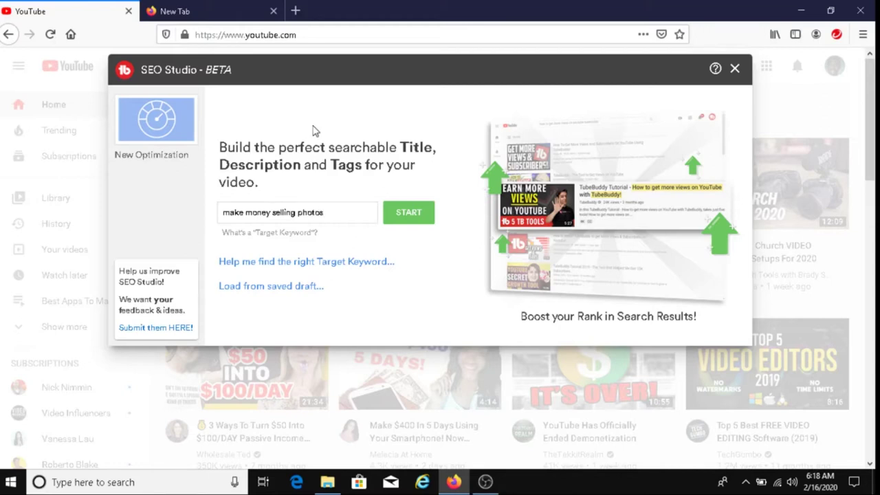
pyautogui.click(409, 214)
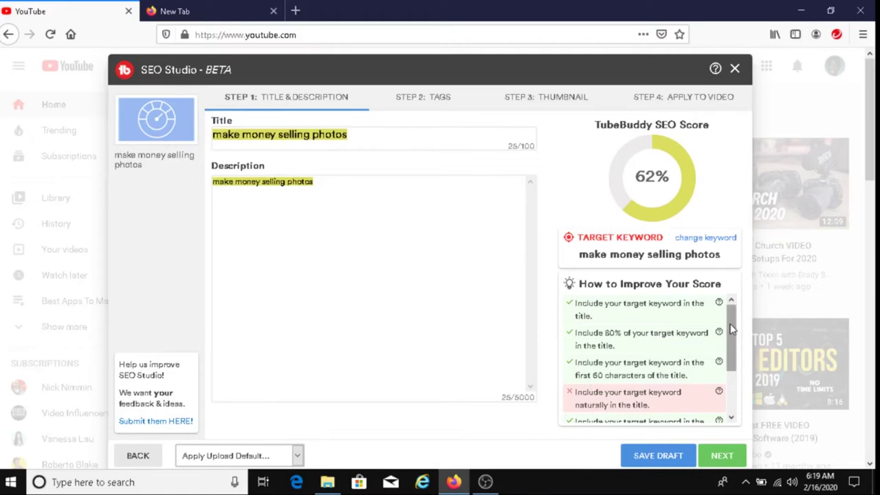
# - Check the score improvement tips and add "How to" before the keyword, making the title "How to make money selling photos"
pyautogui.moveTo(732, 330); pyautogui.dragTo(736, 373)
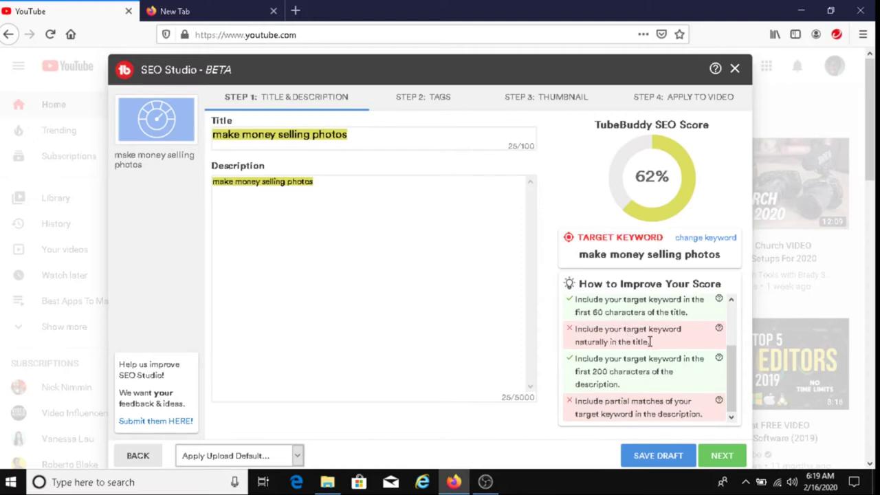
pyautogui.click(213, 136)
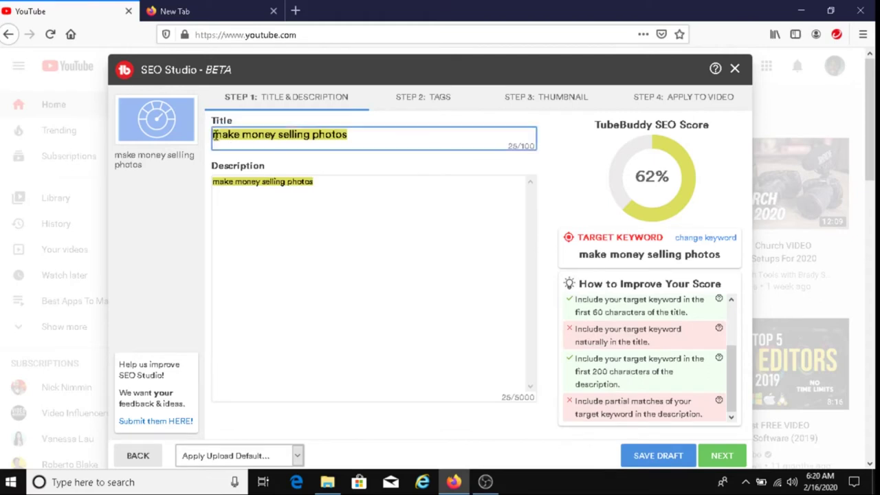
pyautogui.write('Hot')
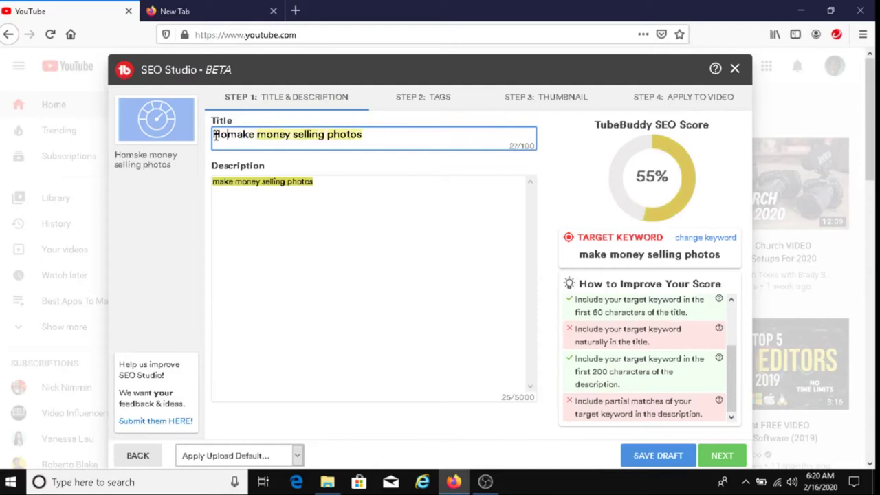
pyautogui.press('BackSpace')
pyautogui.press('BackSpace')
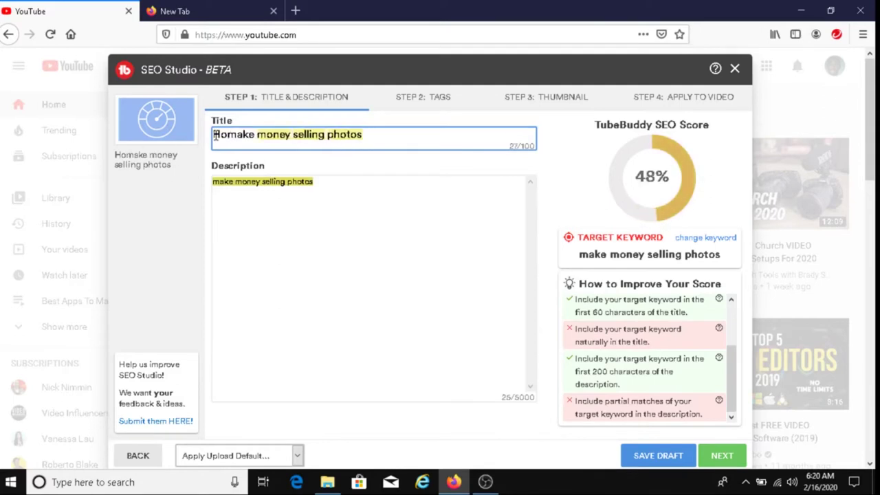
pyautogui.write('w to')
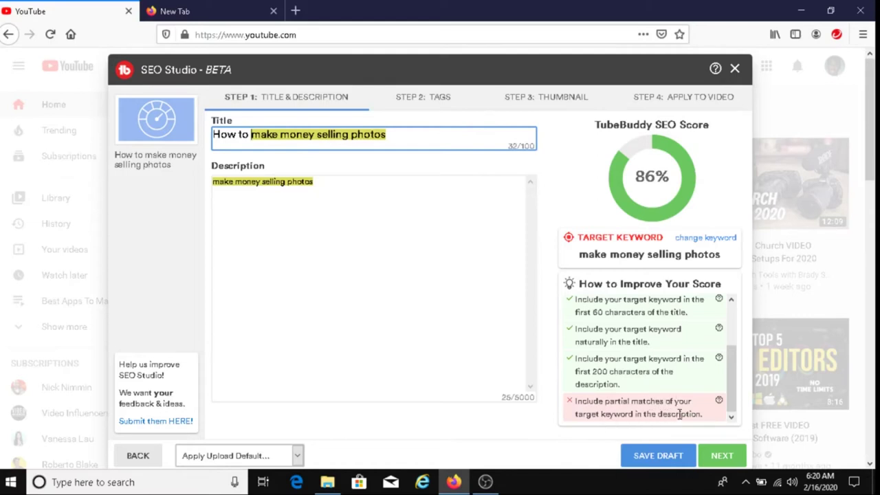
# - Extend the description after the keyword with ". In this video I will show you how I make money selling photos."
pyautogui.click(316, 184)
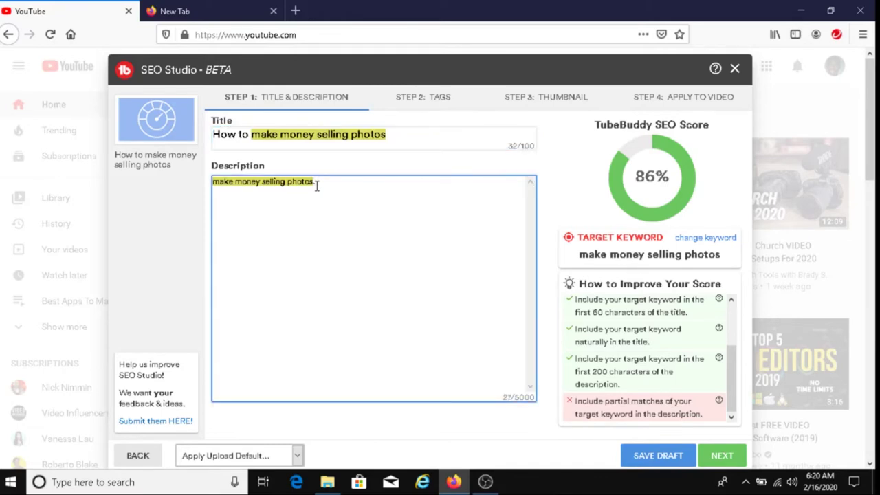
pyautogui.write('I')
pyautogui.press('BackSpace')
pyautogui.press('BackSpace')
pyautogui.write('In this video I will show y')
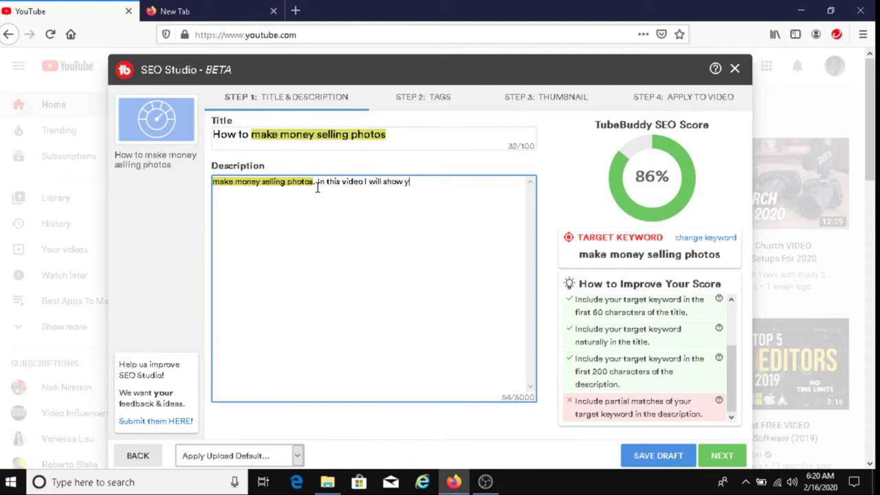
pyautogui.write('ou')
pyautogui.write(' how')
pyautogui.write(' I')
pyautogui.write(' make mo')
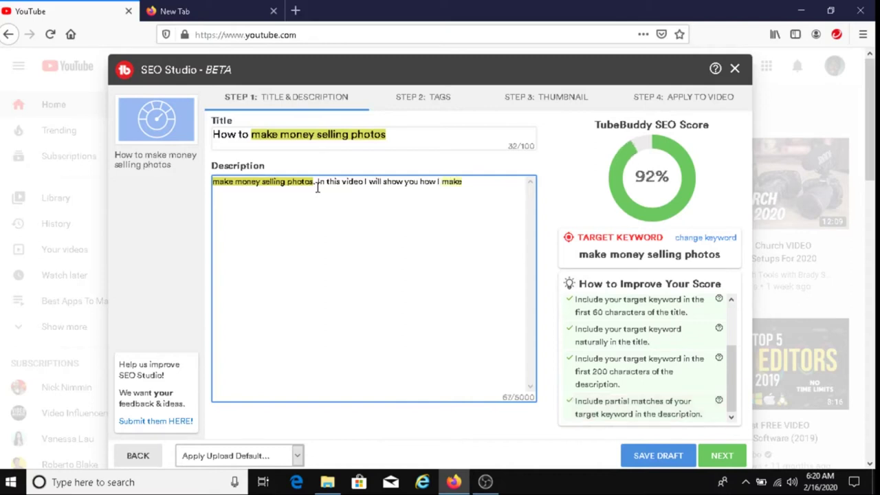
pyautogui.write('ney sellin')
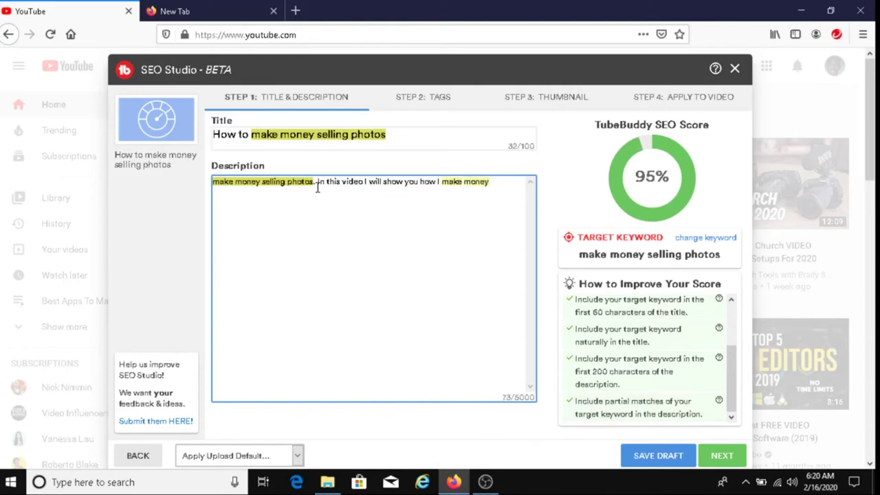
pyautogui.write('g photos.')
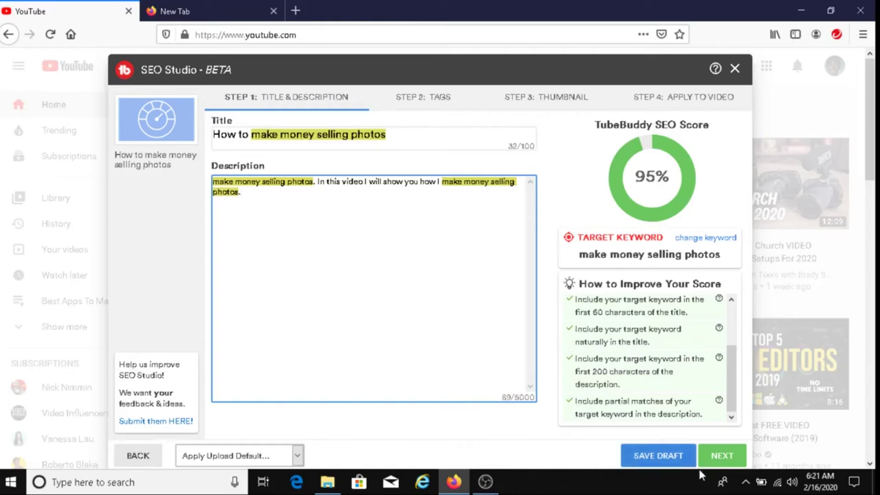
# - Proceed to the tags stage and add the suggested tags "how to make money selling your photos" and "how to make money selling stock photos"
pyautogui.click(716, 457)
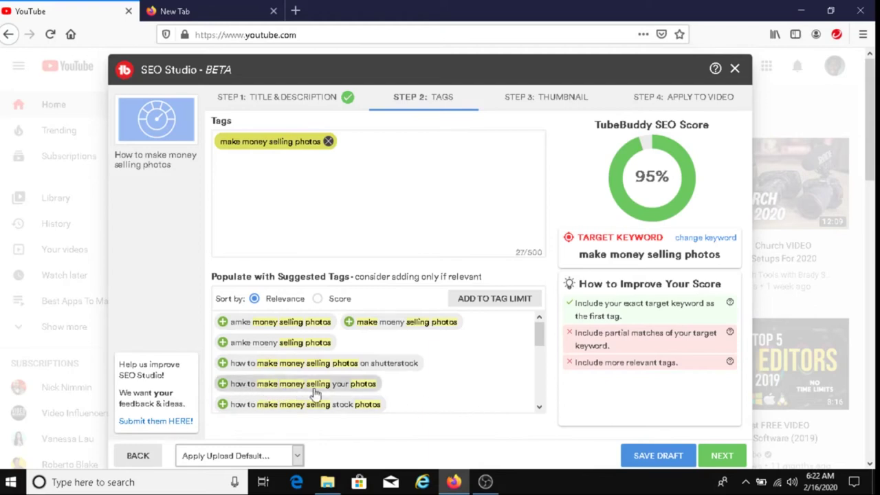
pyautogui.click(223, 385)
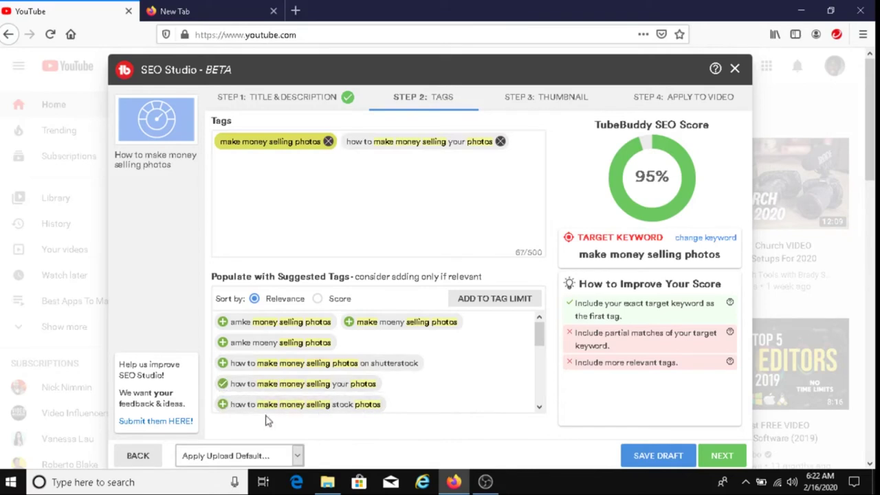
pyautogui.click(223, 405)
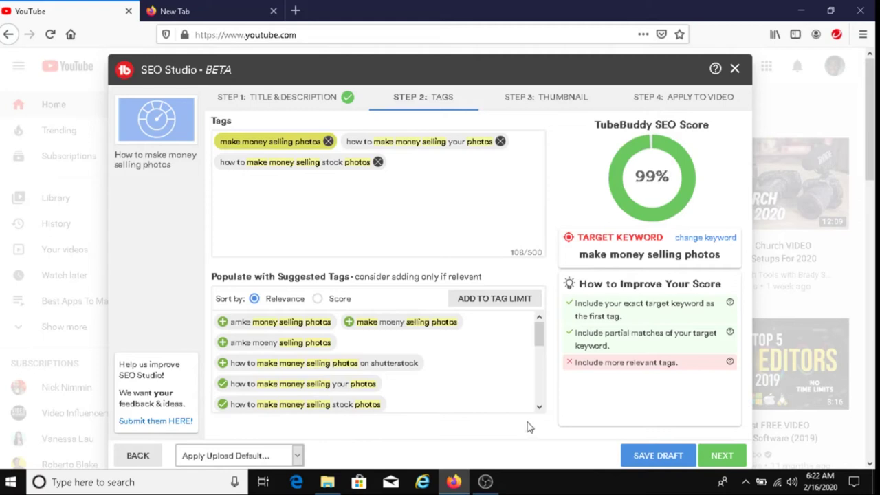
# - Look through the remaining suggested tags for other relevant ones
pyautogui.click(539, 408)
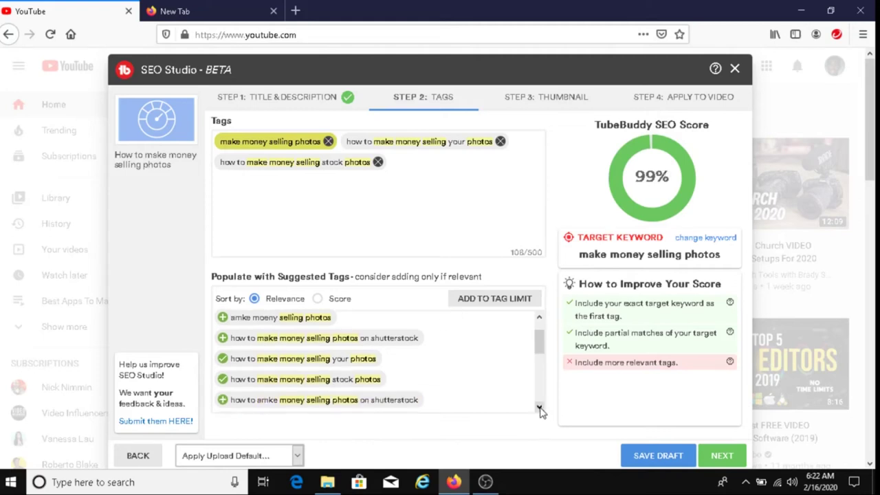
pyautogui.click(540, 408)
pyautogui.click(540, 408)
pyautogui.click(539, 408)
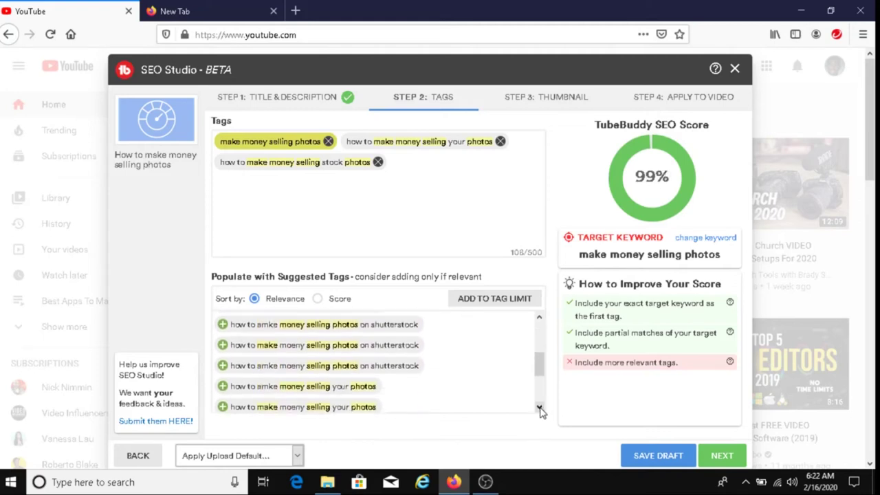
pyautogui.click(539, 408)
pyautogui.click(540, 408)
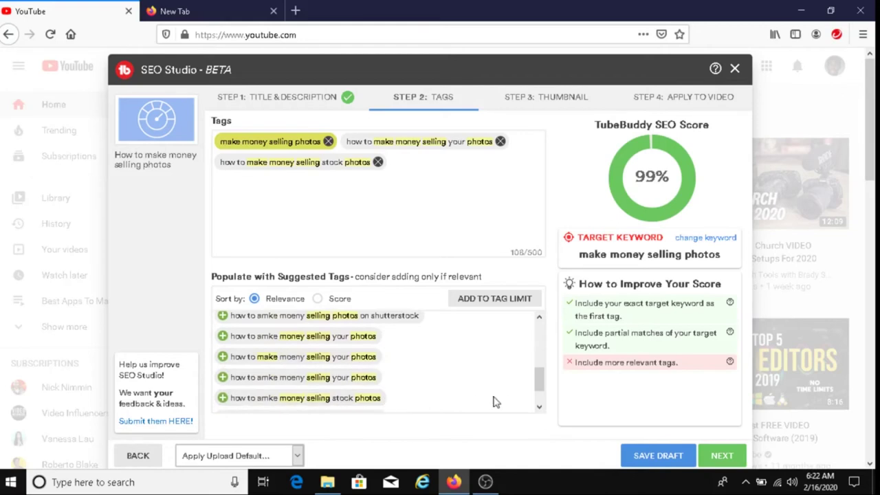
pyautogui.click(539, 408)
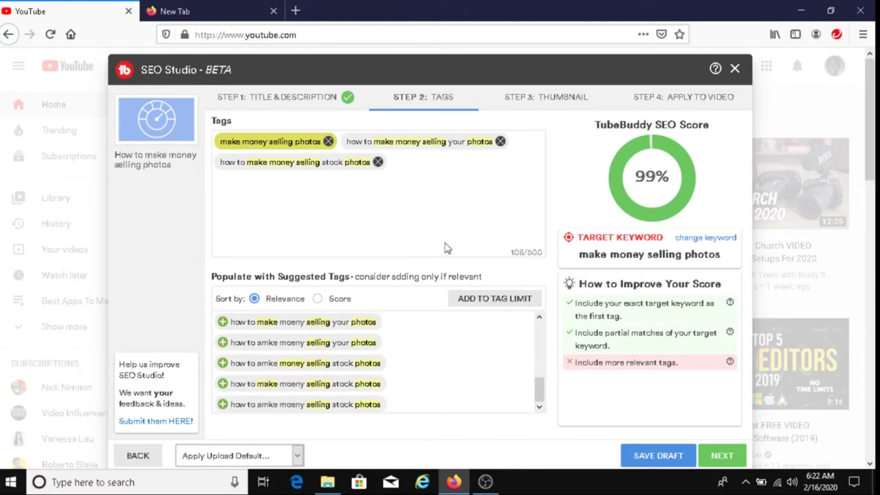
# - Add the custom tag "how I earn money selling photos" after the existing tags
pyautogui.click(393, 163)
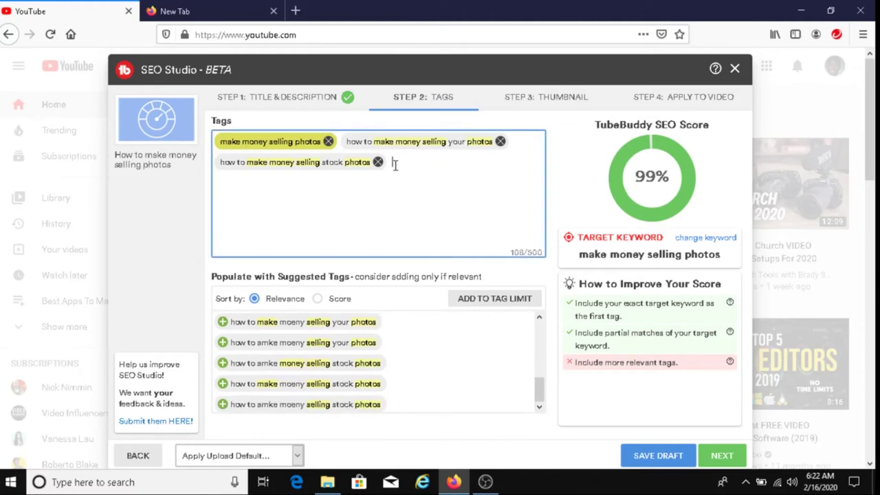
pyautogui.write('ear')
pyautogui.press('BackSpace')
pyautogui.press('BackSpace')
pyautogui.press('BackSpace')
pyautogui.write('how i ear')
pyautogui.press('BackSpace')
pyautogui.press('BackSpace')
pyautogui.press('BackSpace')
pyautogui.press('BackSpace')
pyautogui.press('BackSpace')
pyautogui.write('I earn money selling ')
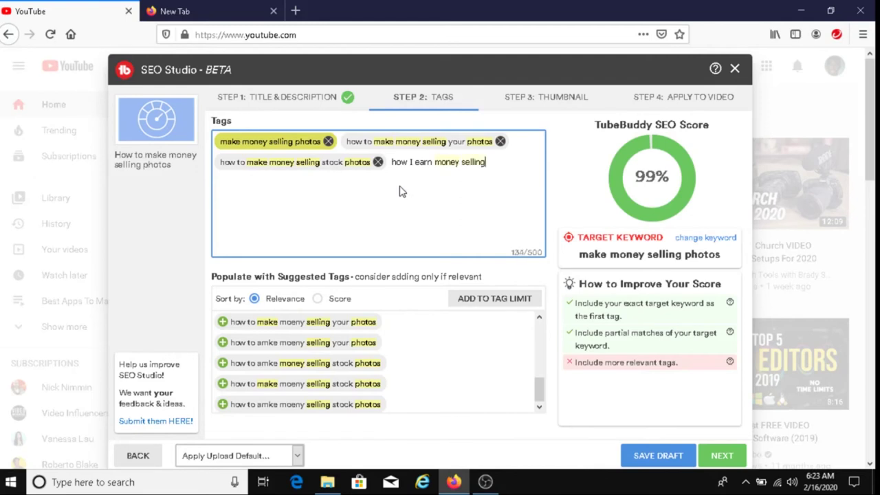
pyautogui.write('pho')
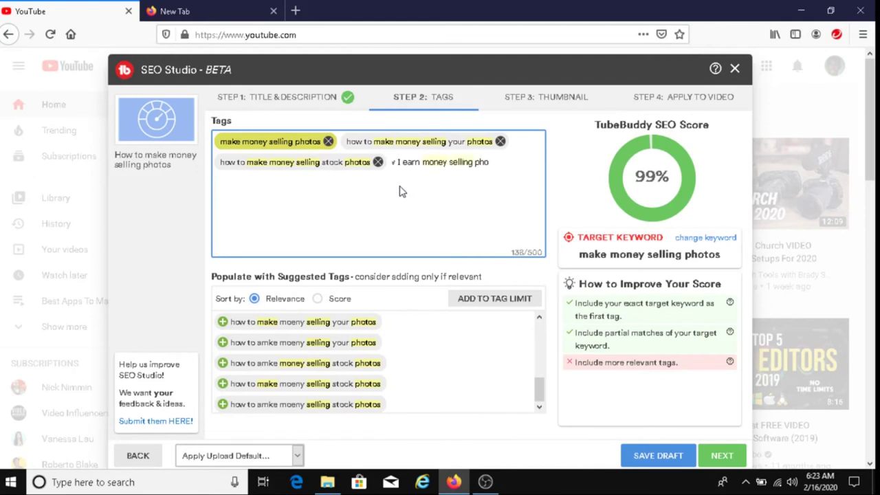
pyautogui.write('tos')
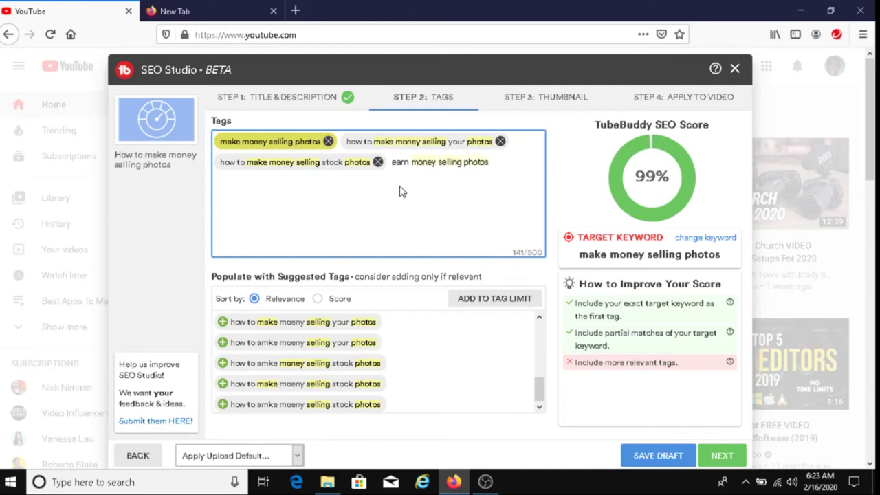
pyautogui.press('Return')
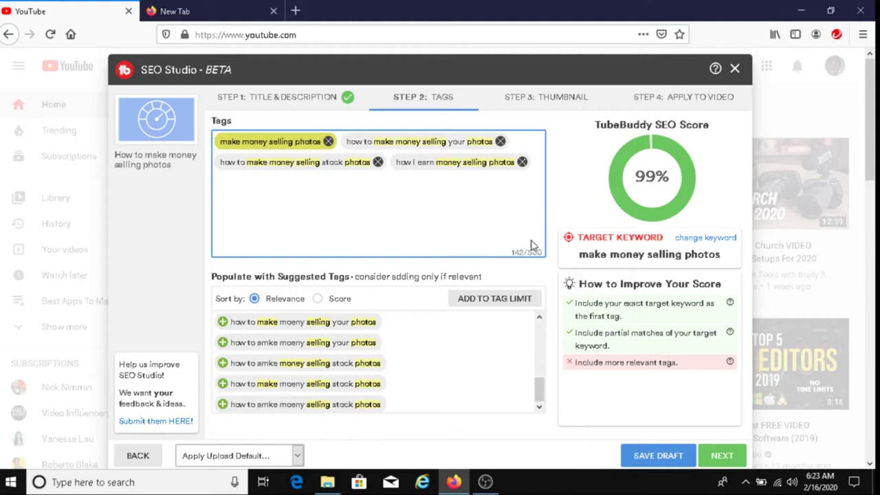
# - Proceed to the thumbnail stage and save the optimization as a draft without changing the thumbnail
pyautogui.click(720, 459)
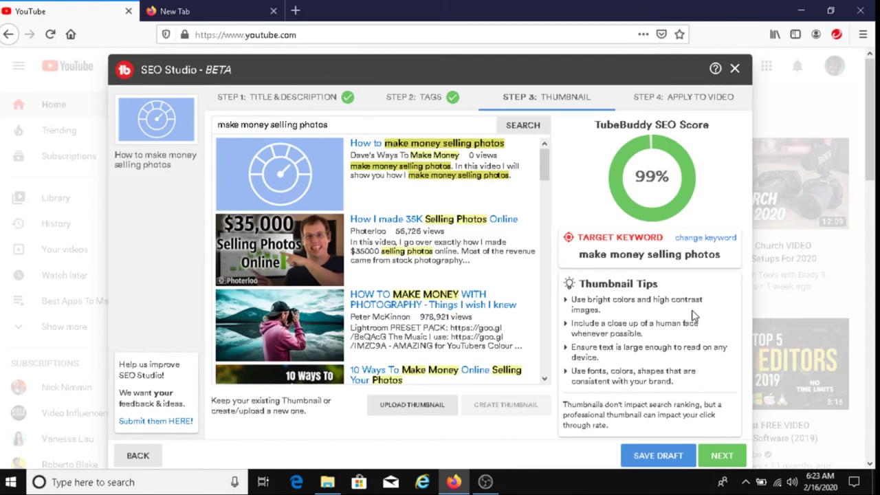
pyautogui.click(650, 460)
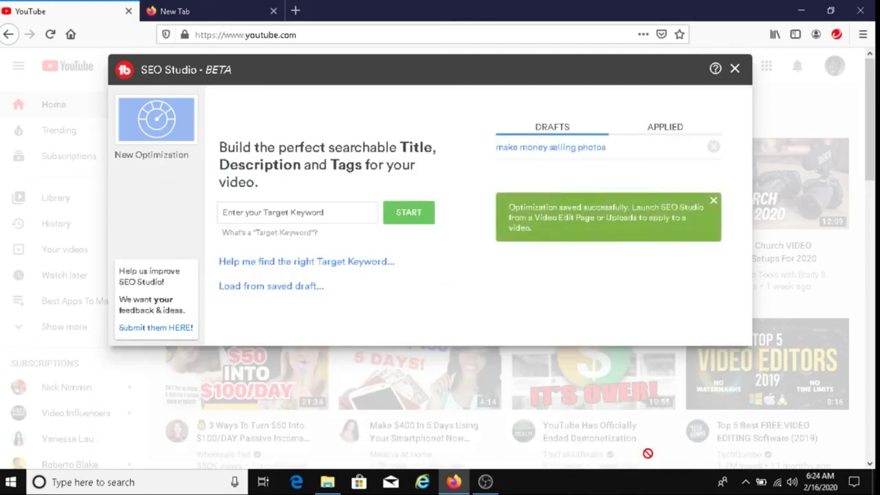